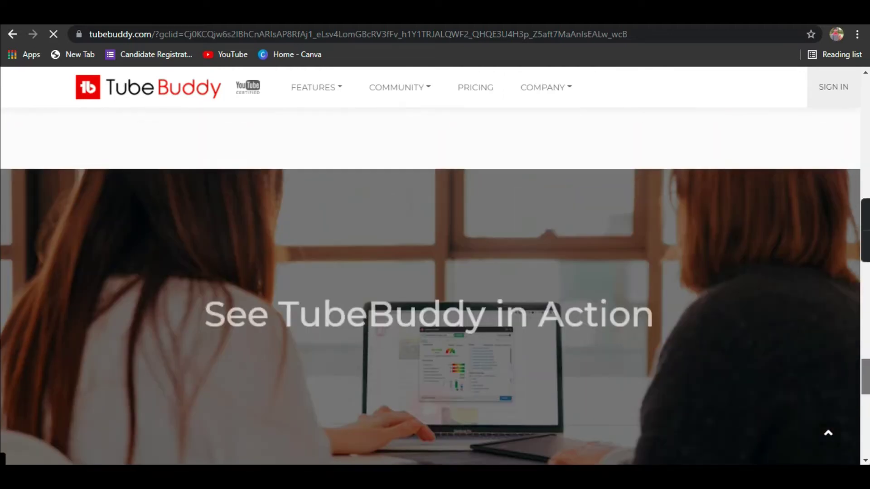
{"action": "scroll", "coordinate": [867, 333], "scroll_direction": "up", "scroll_amount": 7}
{"action": "left_click_drag", "start_coordinate": [867, 332], "coordinate": [865, 93]}
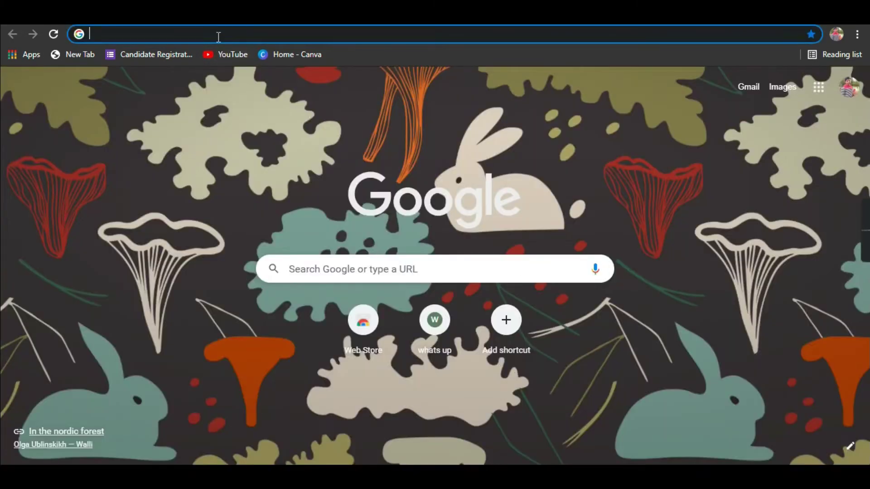
Step: Search Google for "tubebuddy" and open the official TubeBuddy site from the results
{"action": "left_click", "coordinate": [218, 36]}
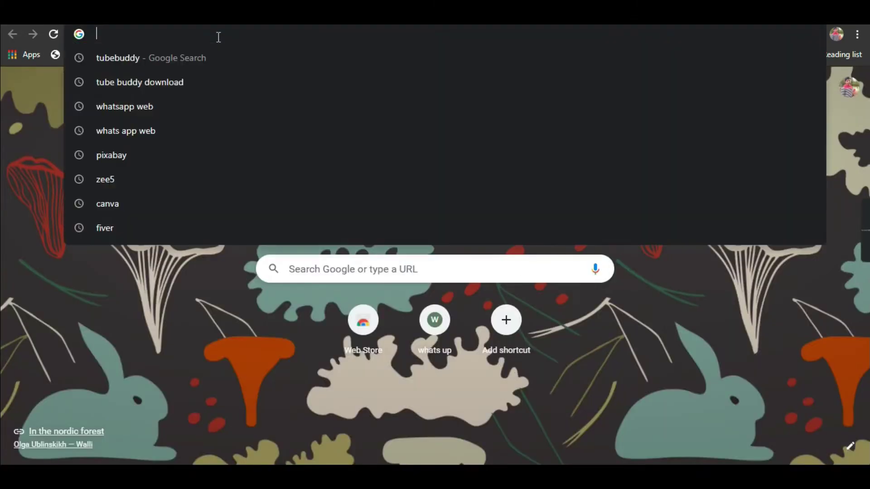
{"action": "type", "text": "tubeb"}
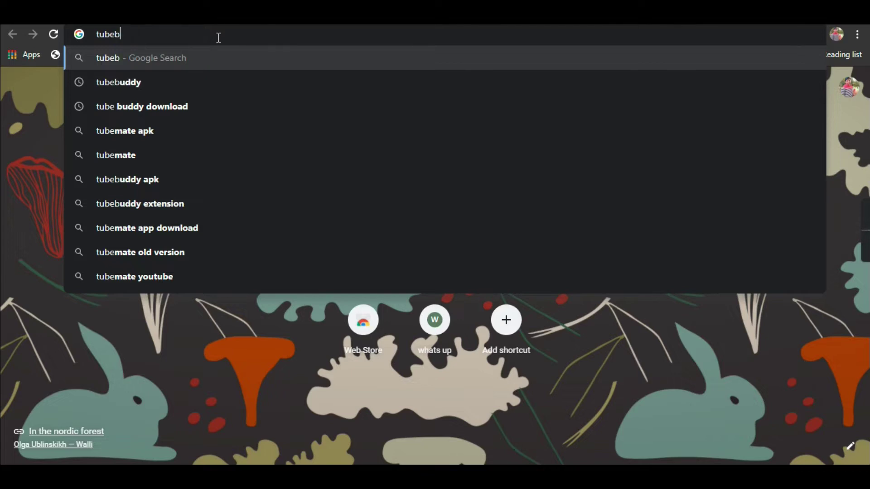
{"action": "type", "text": "uddy"}
{"action": "key", "text": "Return"}
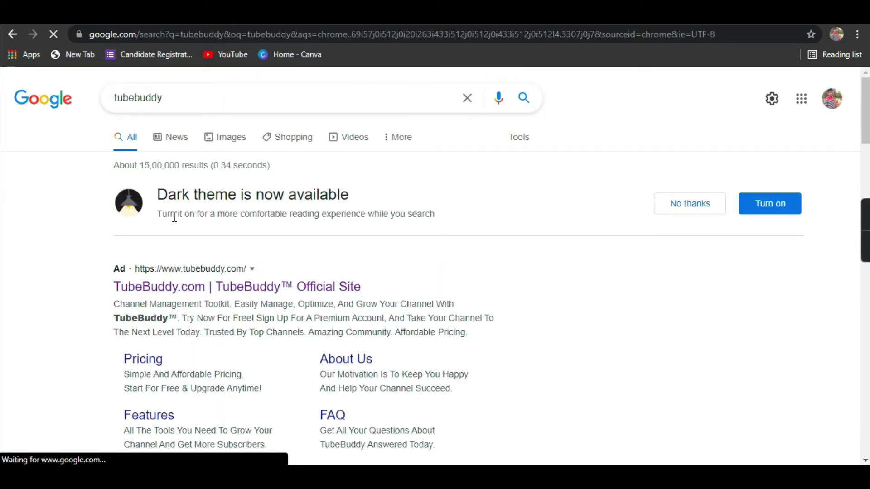
{"action": "left_click", "coordinate": [185, 286]}
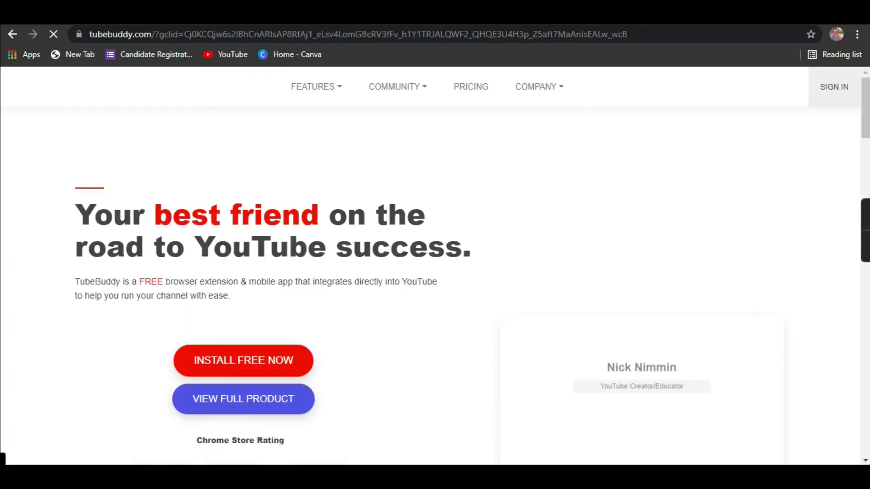
Step: Install the free TubeBuddy extension from the Chrome Web Store, approving its addition to Chrome
{"action": "scroll", "coordinate": [310, 231], "scroll_direction": "down", "scroll_amount": 4}
{"action": "scroll", "coordinate": [310, 231], "scroll_direction": "up", "scroll_amount": 3}
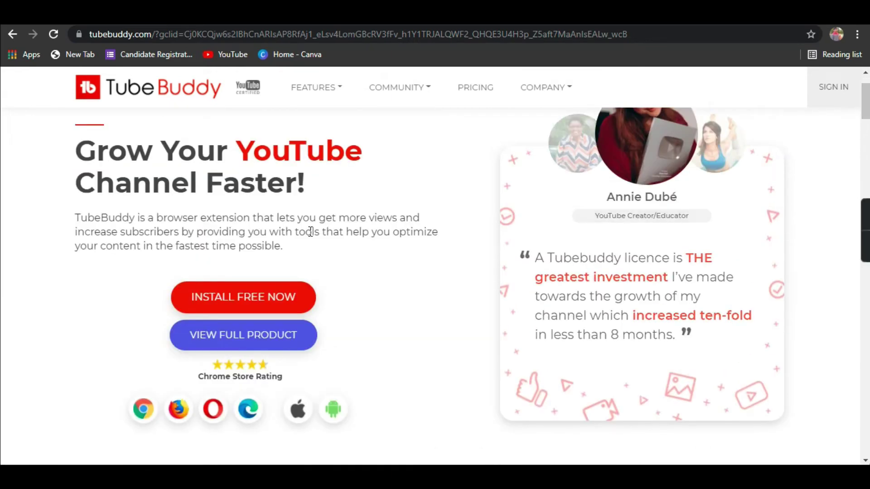
{"action": "left_click", "coordinate": [265, 306]}
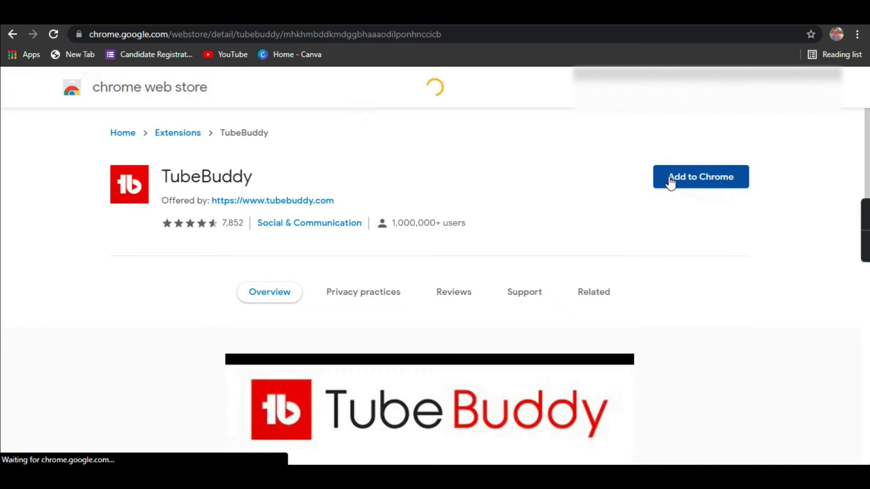
{"action": "left_click", "coordinate": [669, 178]}
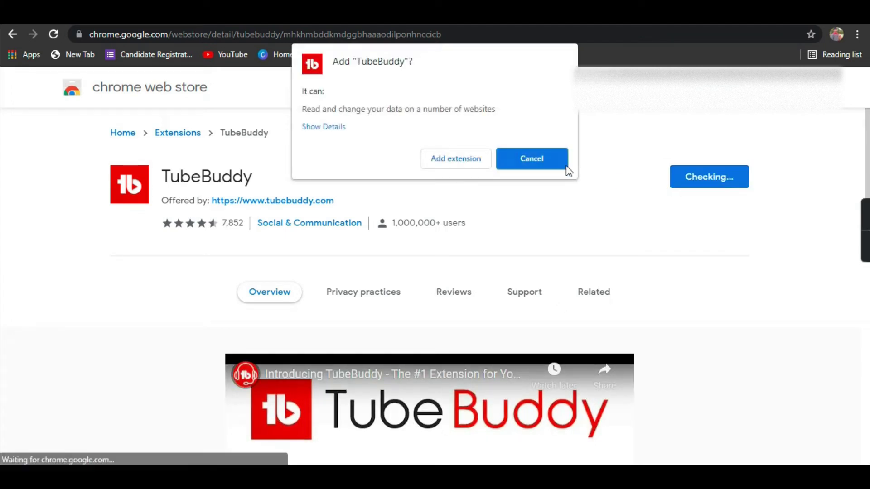
{"action": "left_click", "coordinate": [472, 159]}
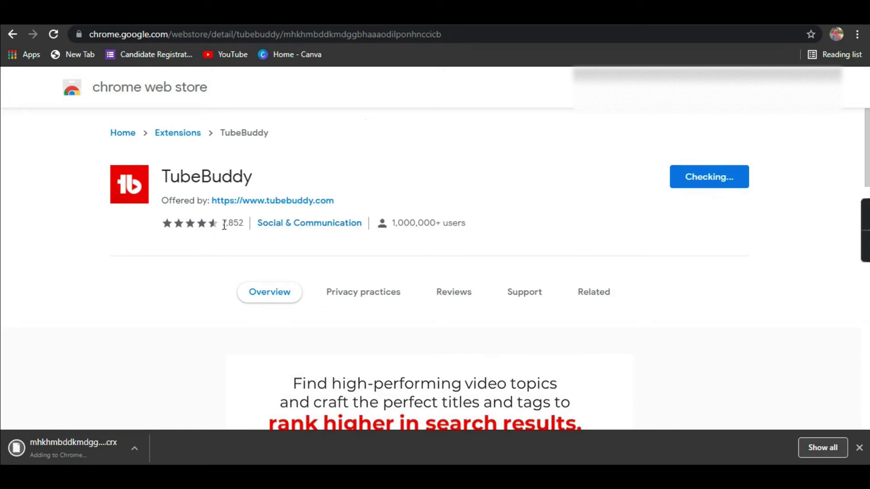
{"action": "left_click_drag", "start_coordinate": [221, 225], "coordinate": [236, 223]}
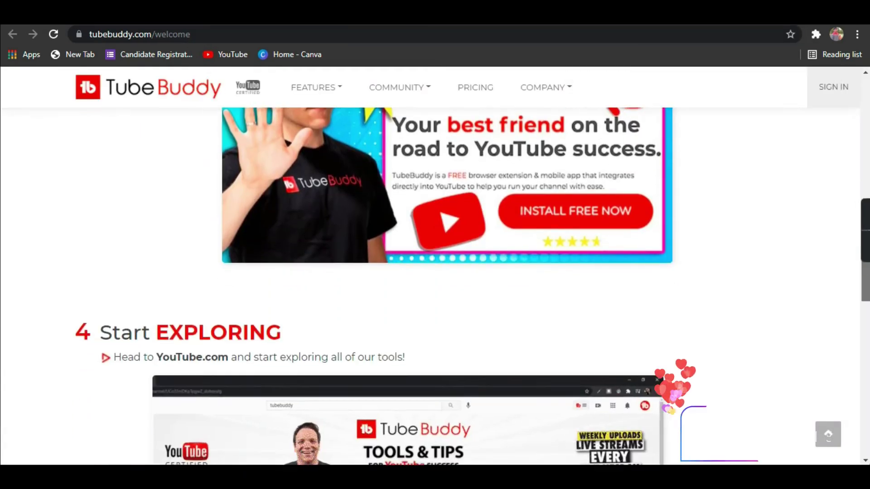
Step: Examine the getting-started instructions on the TubeBuddy welcome page
{"action": "scroll", "coordinate": [435, 285], "scroll_direction": "down", "scroll_amount": 15}
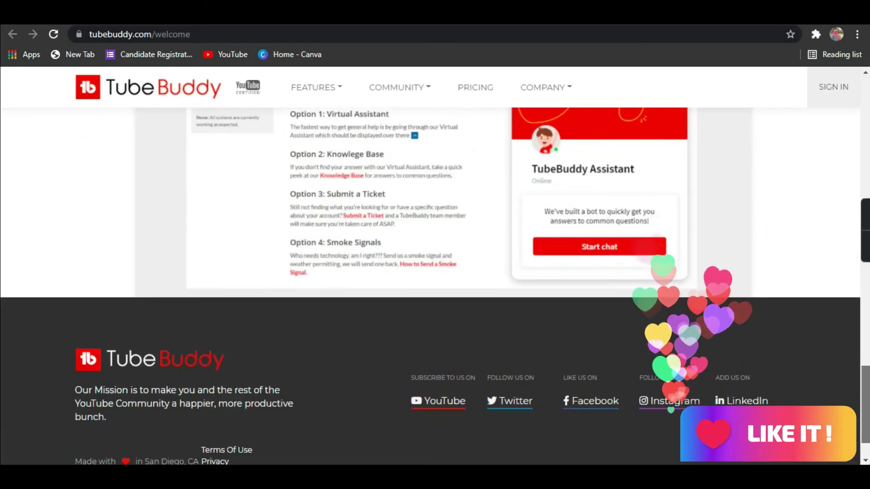
{"action": "left_click_drag", "start_coordinate": [853, 426], "coordinate": [850, 170]}
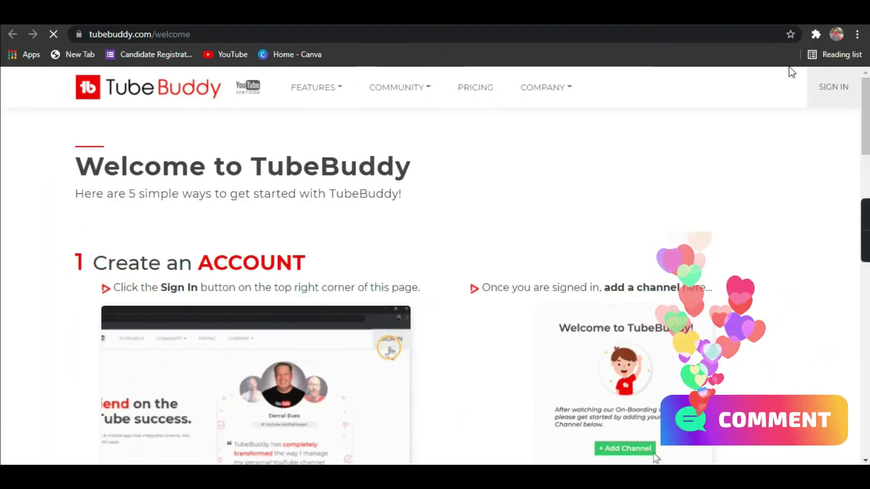
{"action": "left_click_drag", "start_coordinate": [866, 151], "coordinate": [868, 254]}
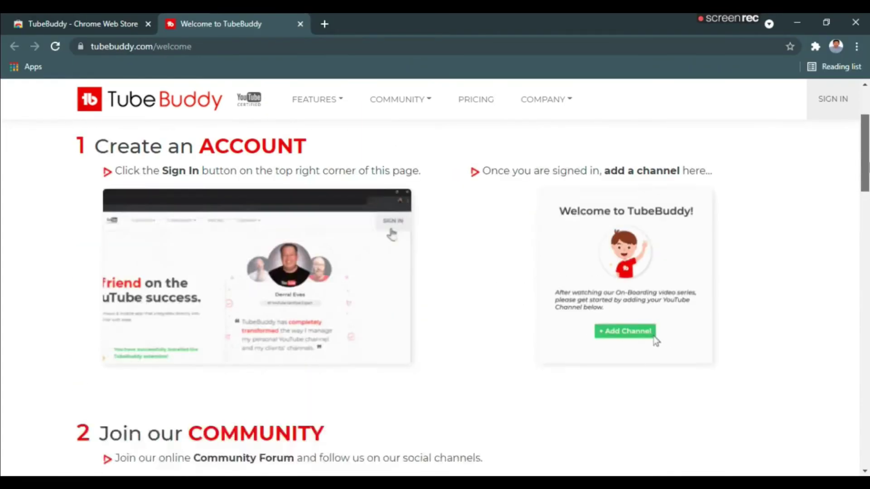
{"action": "left_click_drag", "start_coordinate": [868, 167], "coordinate": [869, 131]}
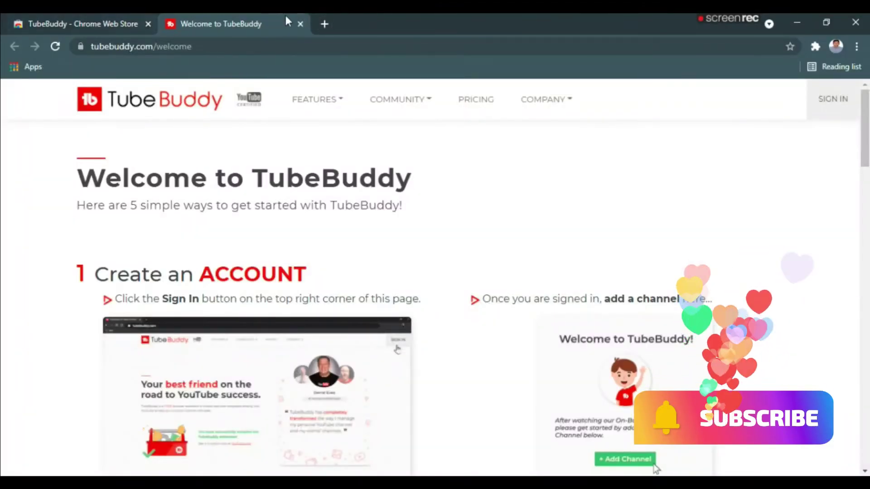
Step: Open YouTube in a new browser tab and bring up the TubeBuddy extension's sign-in prompt
{"action": "left_click", "coordinate": [324, 24]}
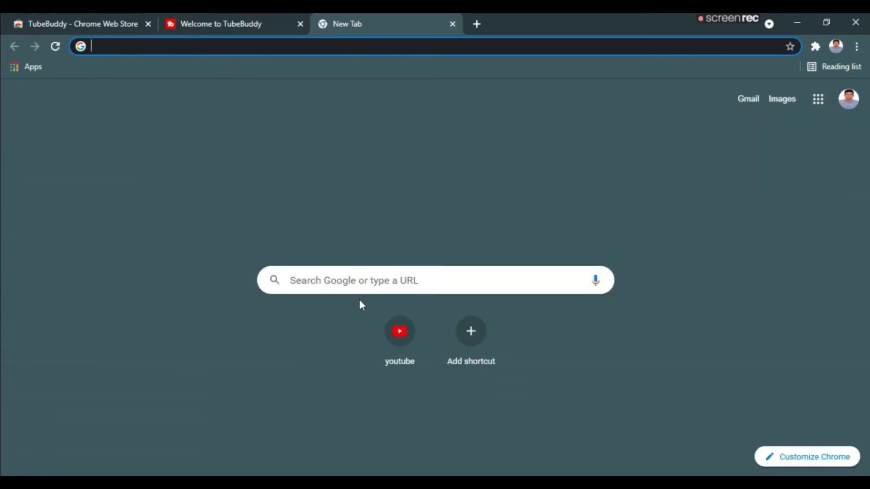
{"action": "left_click", "coordinate": [382, 332]}
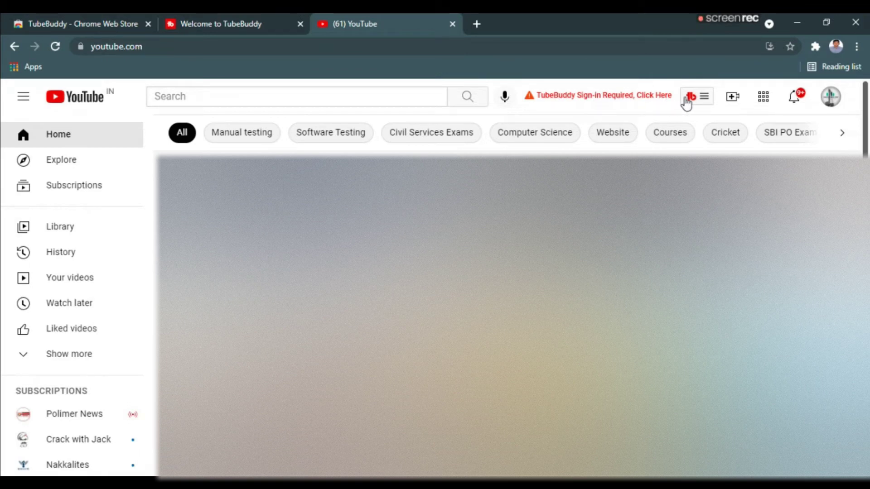
{"action": "left_click", "coordinate": [686, 100]}
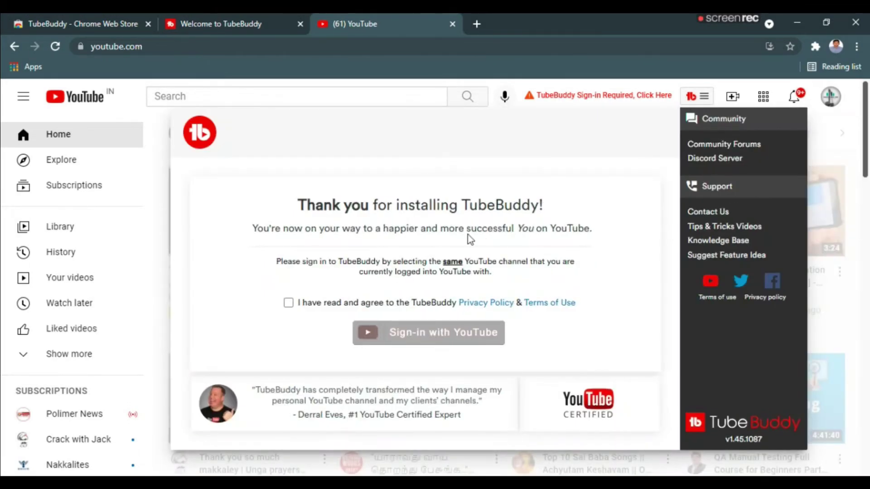
Step: Agree to TubeBuddy's Privacy Policy and Terms of Use, sign in with the Google account for the YouTube channel and allow the requested access
{"action": "left_click", "coordinate": [288, 303]}
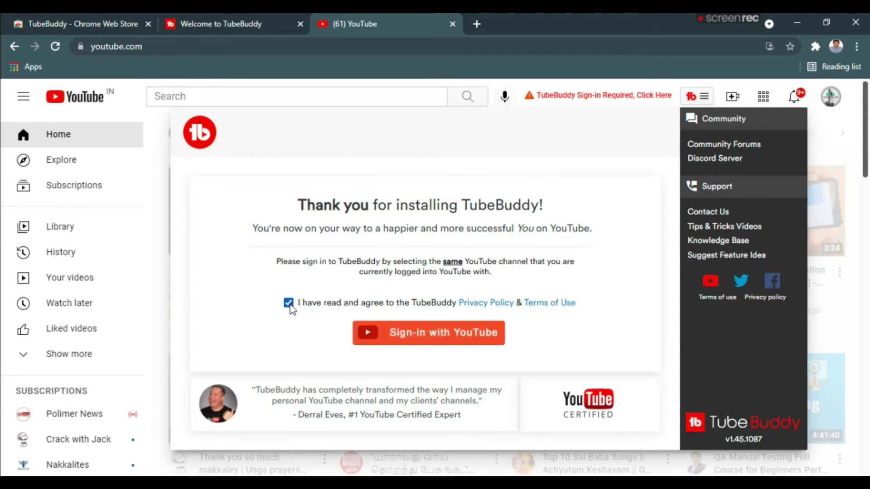
{"action": "left_click", "coordinate": [426, 336]}
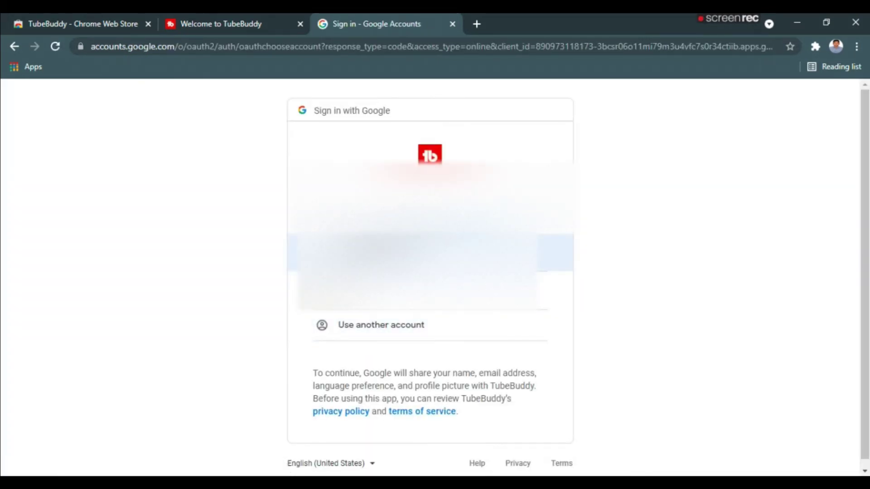
{"action": "left_click", "coordinate": [430, 253]}
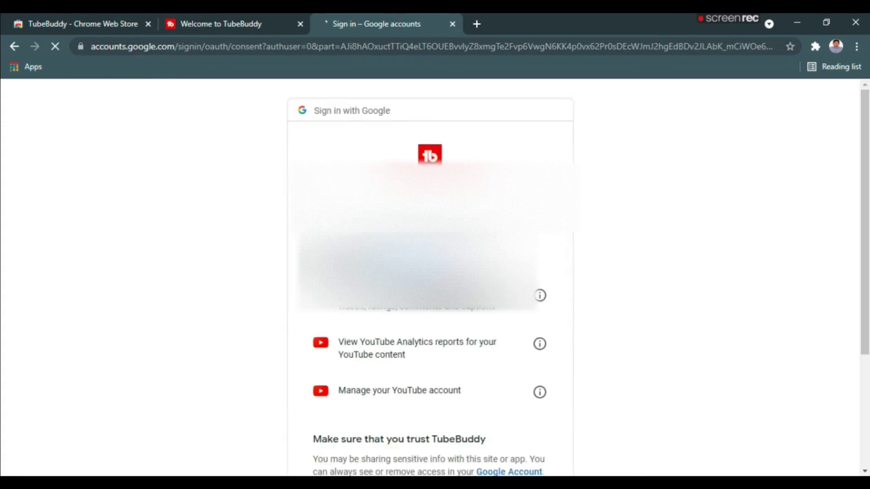
{"action": "left_click_drag", "start_coordinate": [862, 213], "coordinate": [868, 273]}
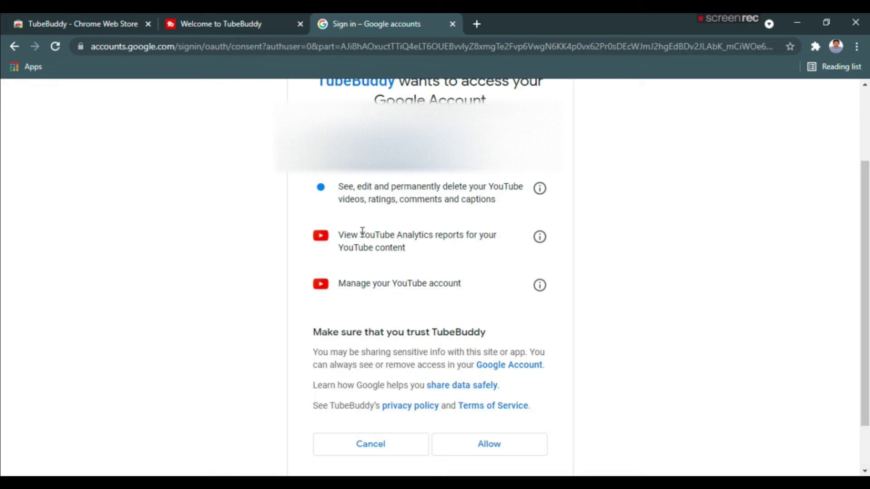
{"action": "left_click", "coordinate": [488, 453]}
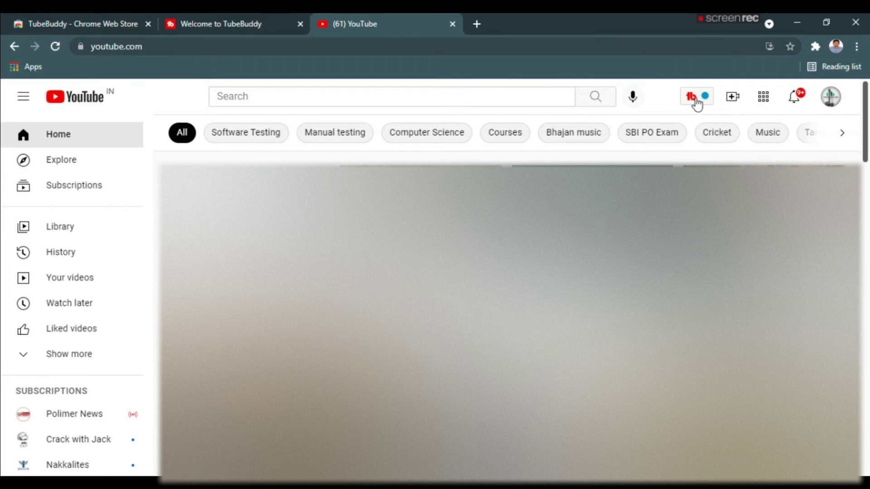
Step: Open TubeBuddy on YouTube and look through its Messages, Milestones and Industry News sections
{"action": "left_click", "coordinate": [696, 101]}
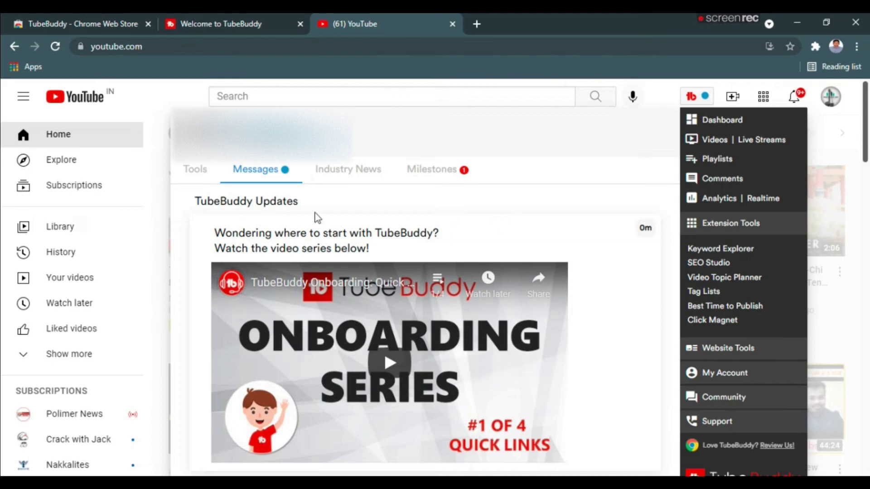
{"action": "left_click", "coordinate": [445, 182]}
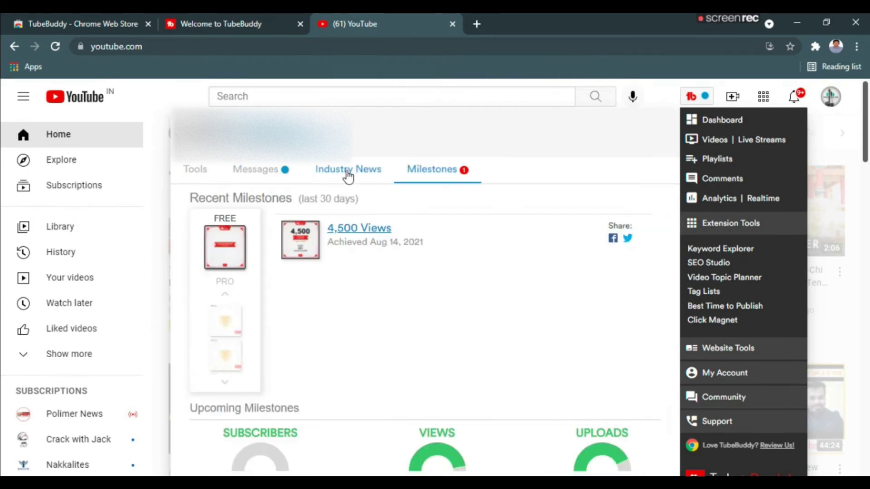
{"action": "left_click", "coordinate": [344, 174]}
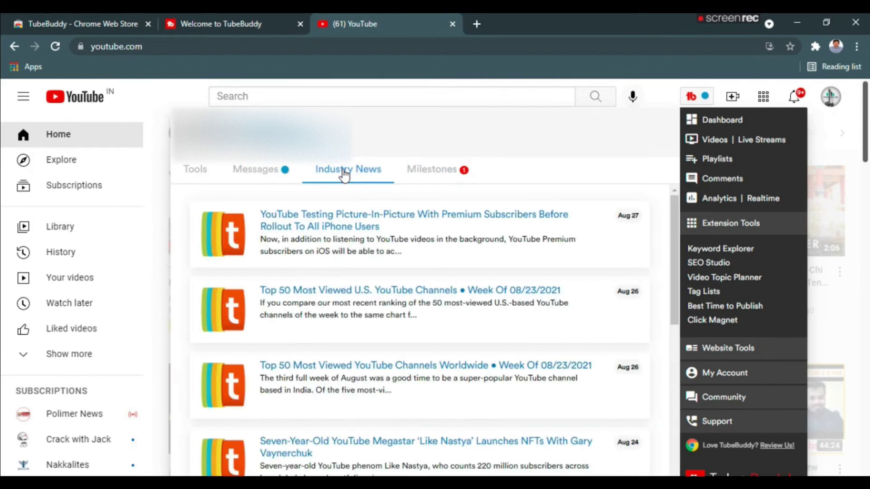
{"action": "left_click", "coordinate": [435, 175]}
{"action": "left_click", "coordinate": [248, 177]}
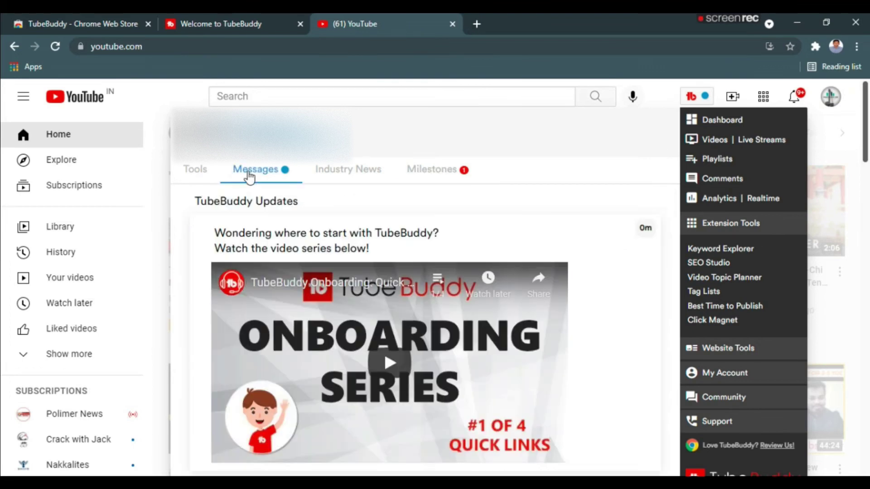
{"action": "left_click", "coordinate": [359, 181]}
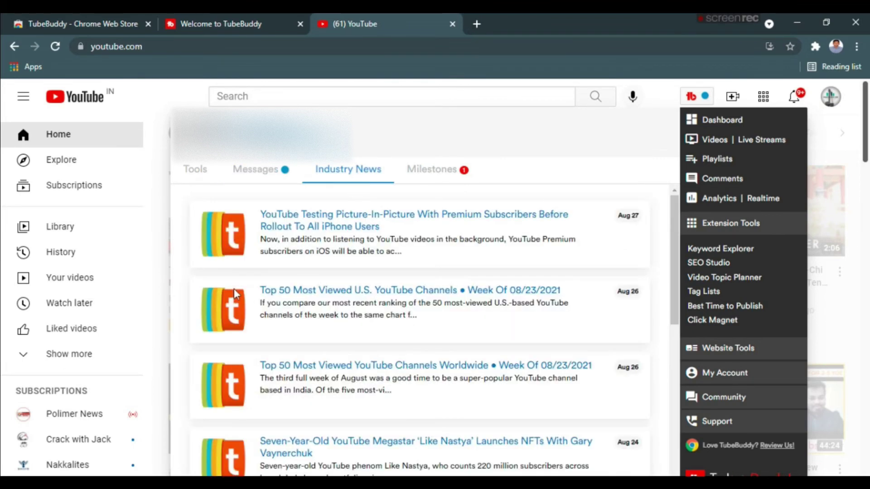
Step: Examine the popular tools and features TubeBuddy offers, such as Keyword Explorer, Click Magnet and Thumbnail Generator, and check the Milestones once more
{"action": "left_click", "coordinate": [194, 174]}
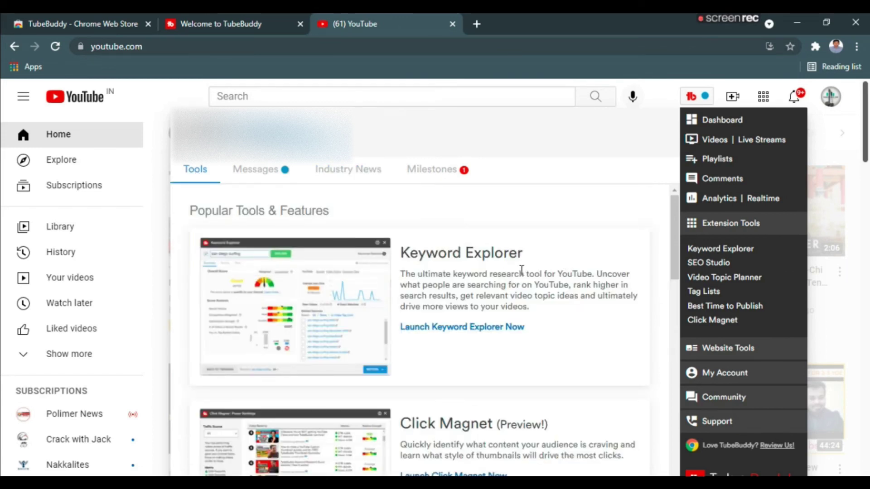
{"action": "left_click_drag", "start_coordinate": [869, 153], "coordinate": [849, 179]}
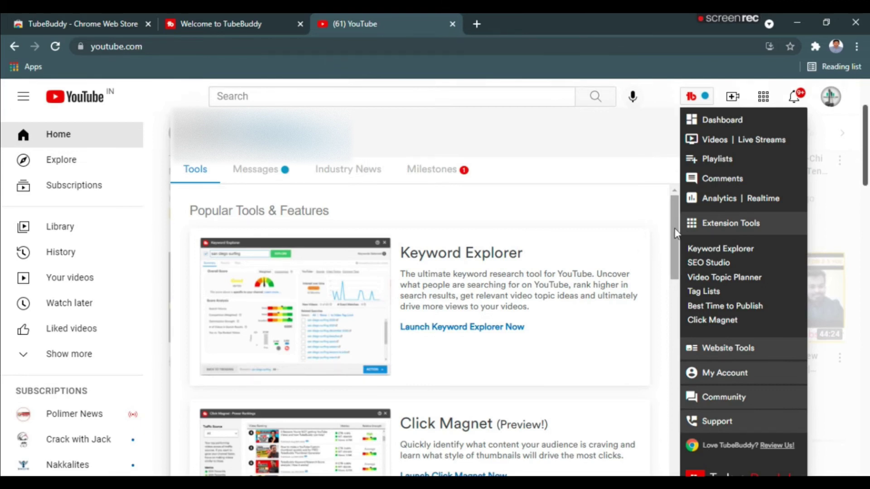
{"action": "left_click_drag", "start_coordinate": [676, 227], "coordinate": [664, 268]}
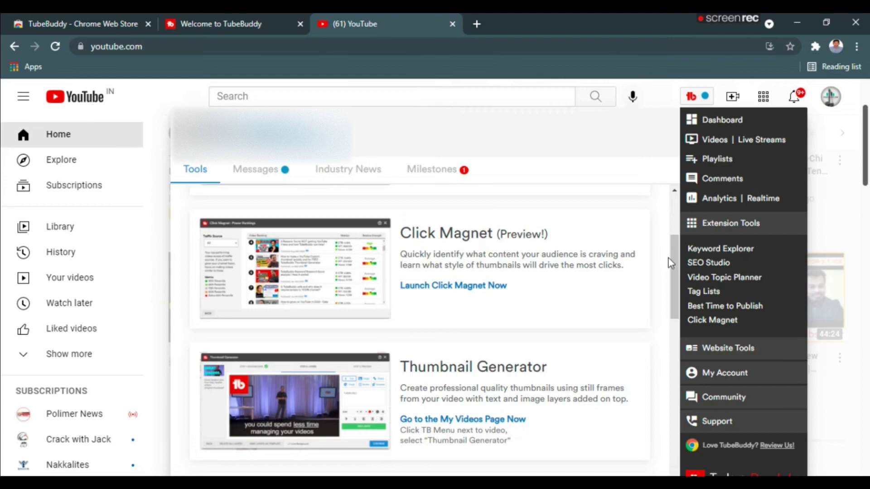
{"action": "mouse_move", "coordinate": [675, 262]}
{"action": "left_mouse_down"}
{"action": "mouse_move", "coordinate": [672, 226]}
{"action": "mouse_move", "coordinate": [678, 431]}
{"action": "mouse_move", "coordinate": [677, 396]}
{"action": "mouse_move", "coordinate": [712, 319]}
{"action": "left_mouse_up"}
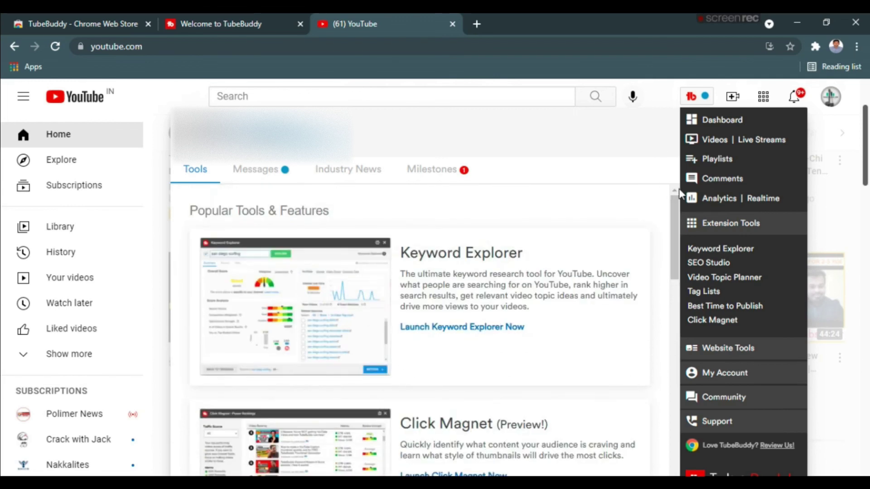
{"action": "left_click", "coordinate": [429, 175]}
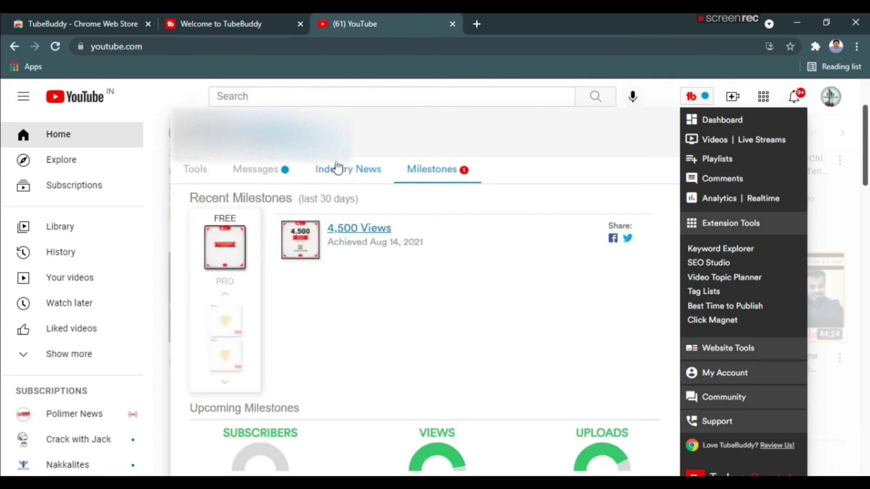
{"action": "left_click", "coordinate": [196, 172]}
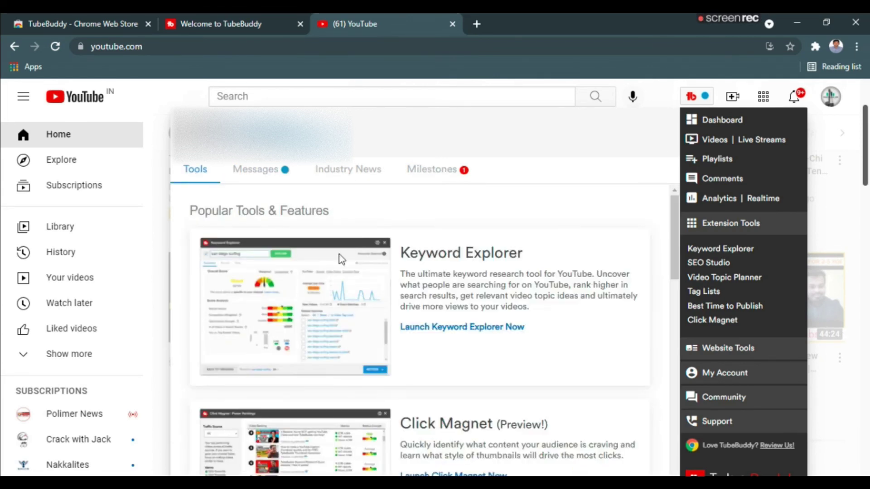
{"action": "left_click_drag", "start_coordinate": [522, 254], "coordinate": [396, 251]}
{"action": "left_click", "coordinate": [550, 213]}
{"action": "scroll", "coordinate": [861, 172], "scroll_direction": "down", "scroll_amount": 1}
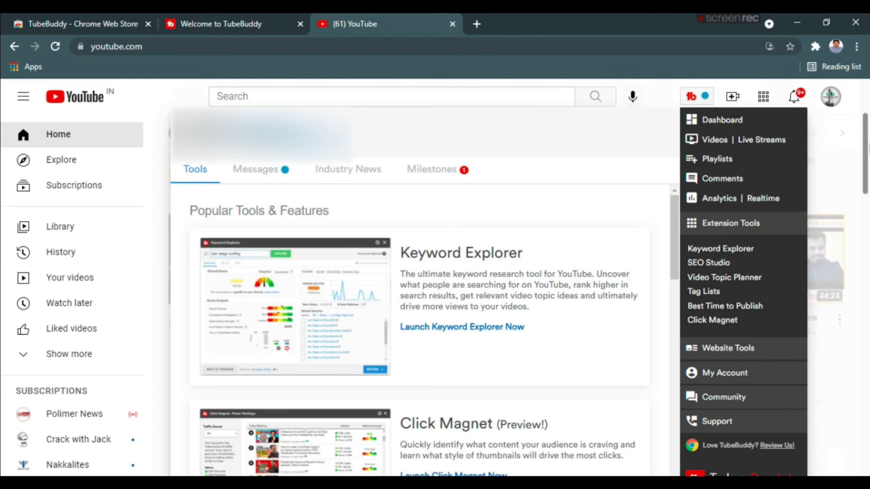